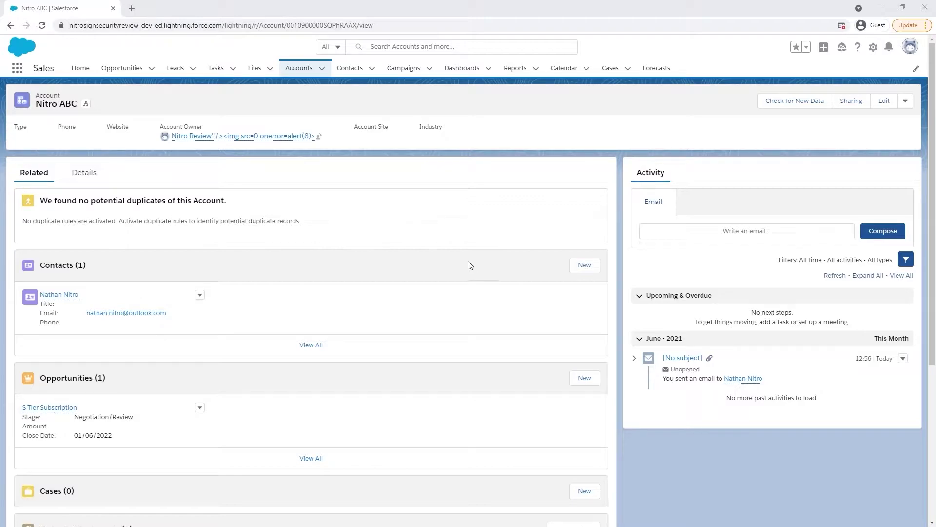
mouse_move(49, 407)
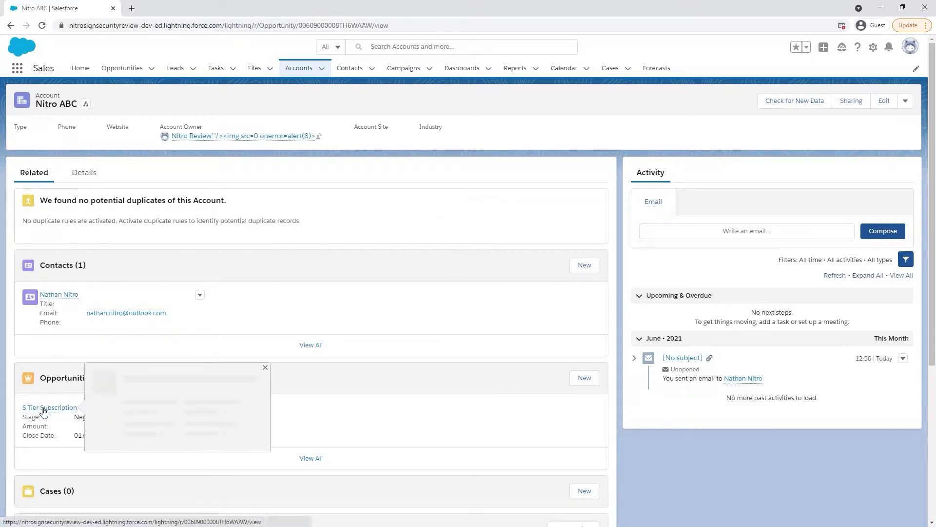
Upload Purchase Order - Nitro ABC.xlsx to the S Tier Subscription opportunity's Notes & Attachments
click(42, 408)
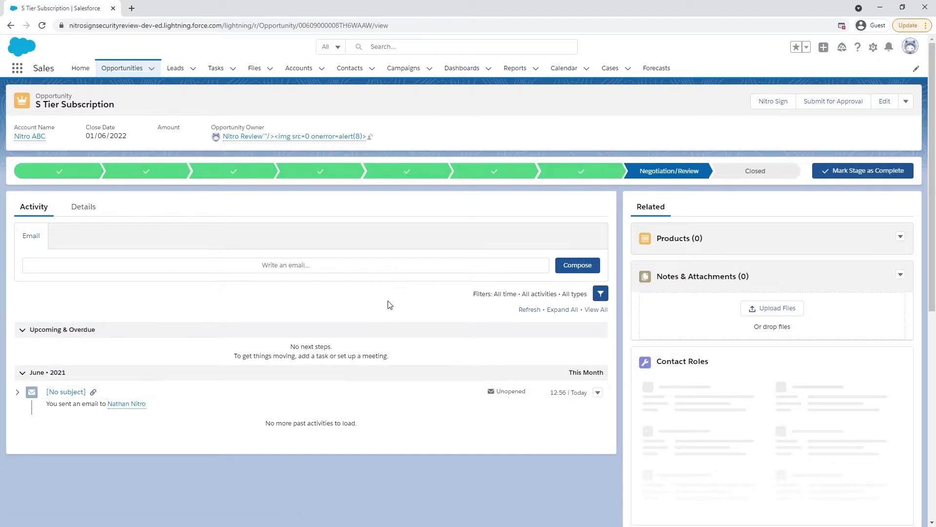
click(764, 309)
click(168, 174)
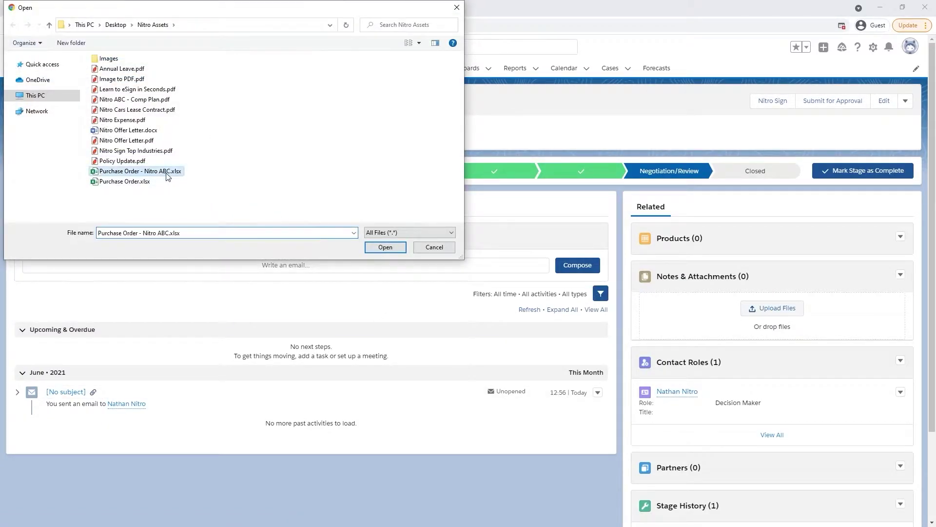
click(381, 247)
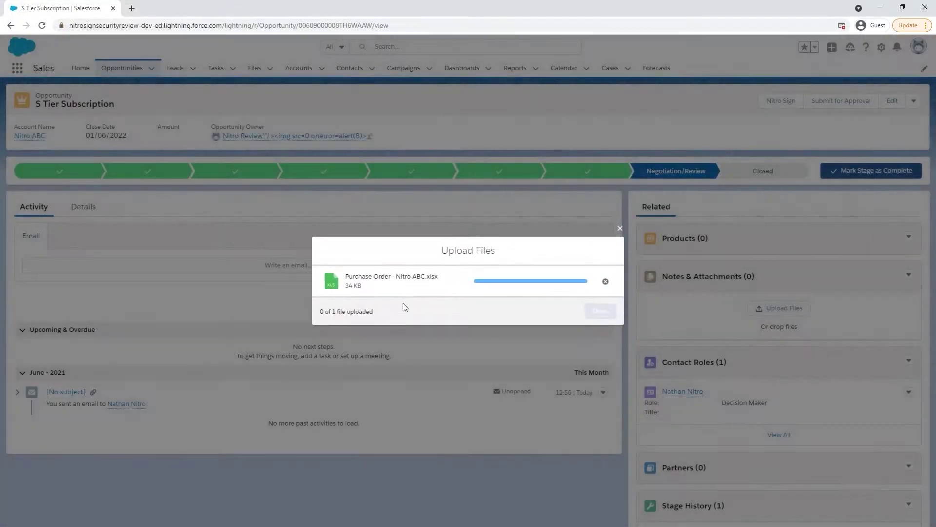
click(598, 312)
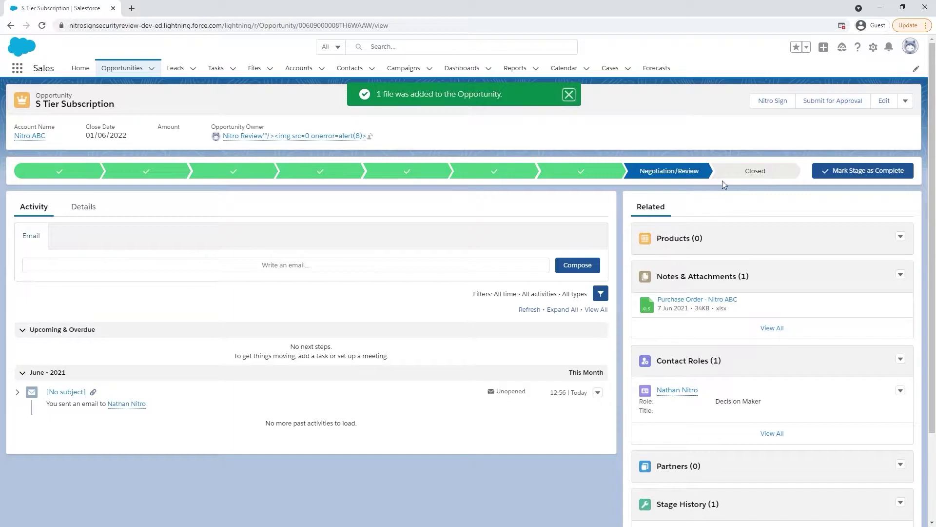
Start a Nitro Sign request with the related Purchase Order - Nitro ABC document selected
click(768, 100)
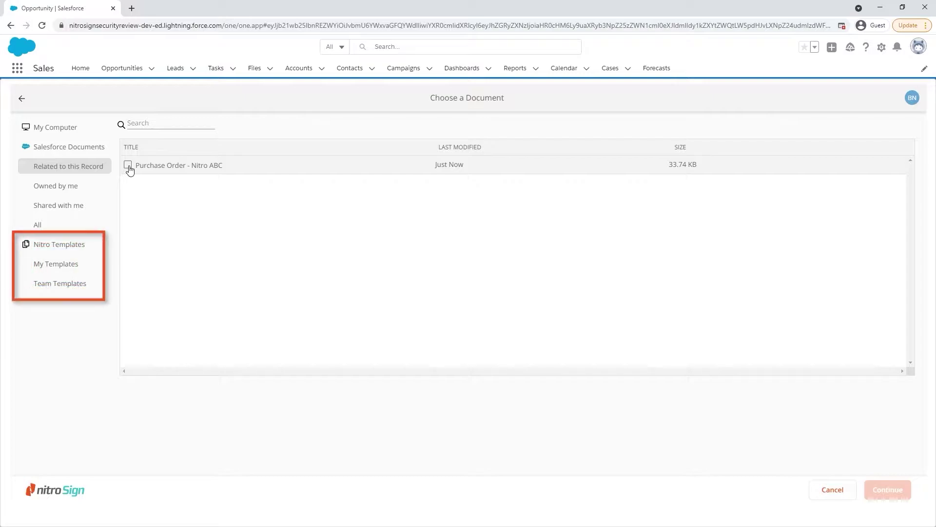
click(128, 166)
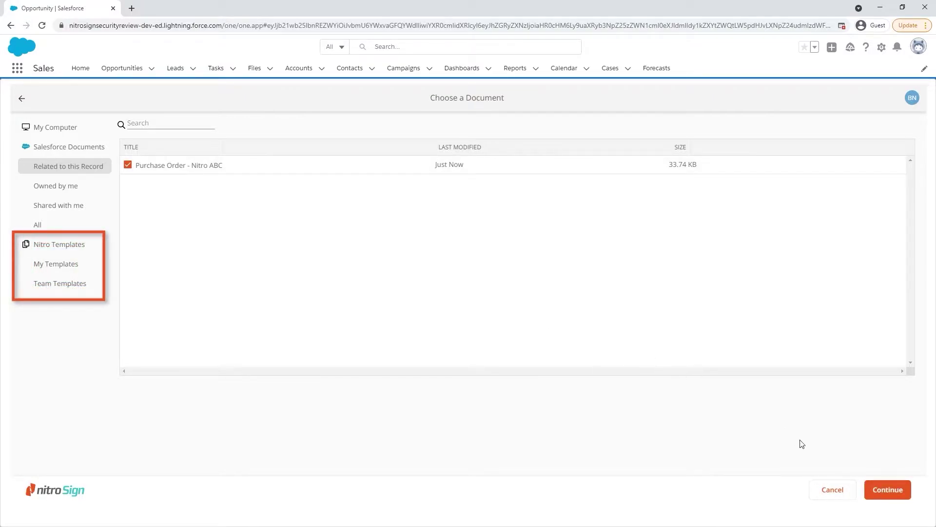
click(881, 489)
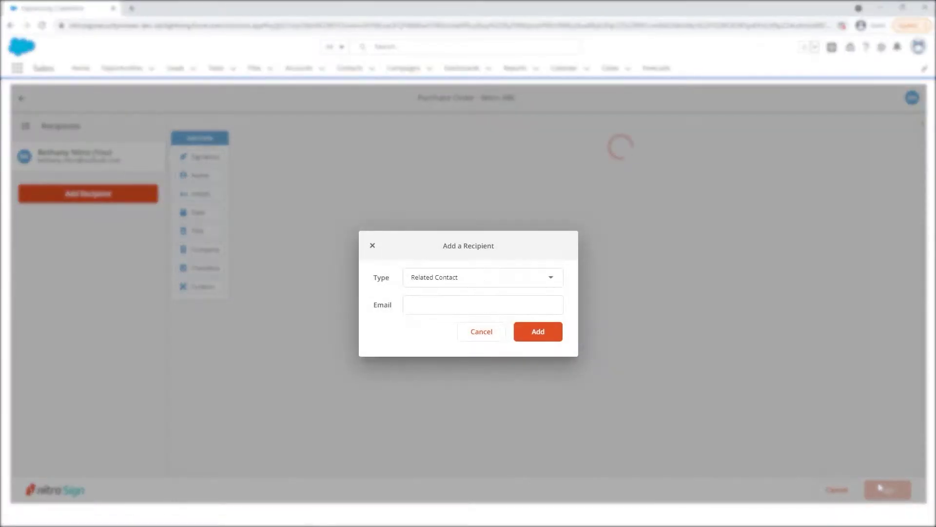
click(554, 283)
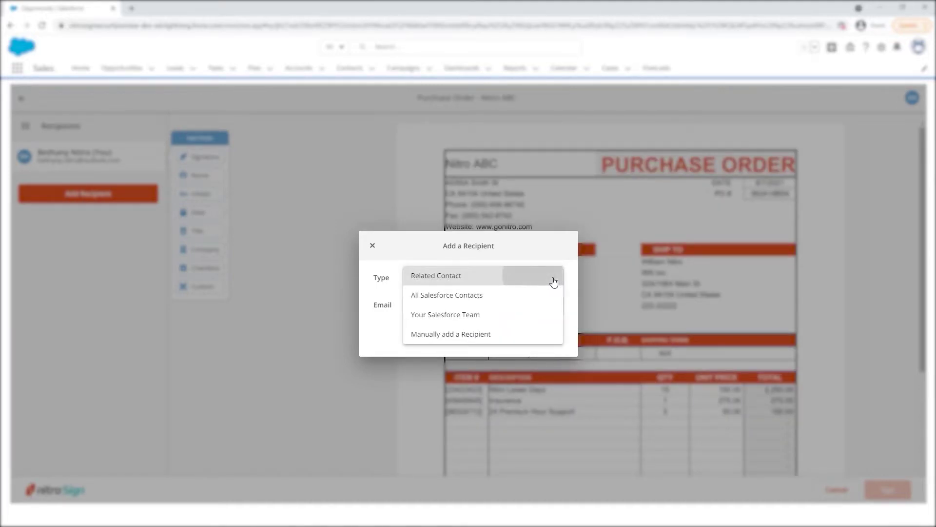
click(553, 283)
click(500, 303)
text(nath)
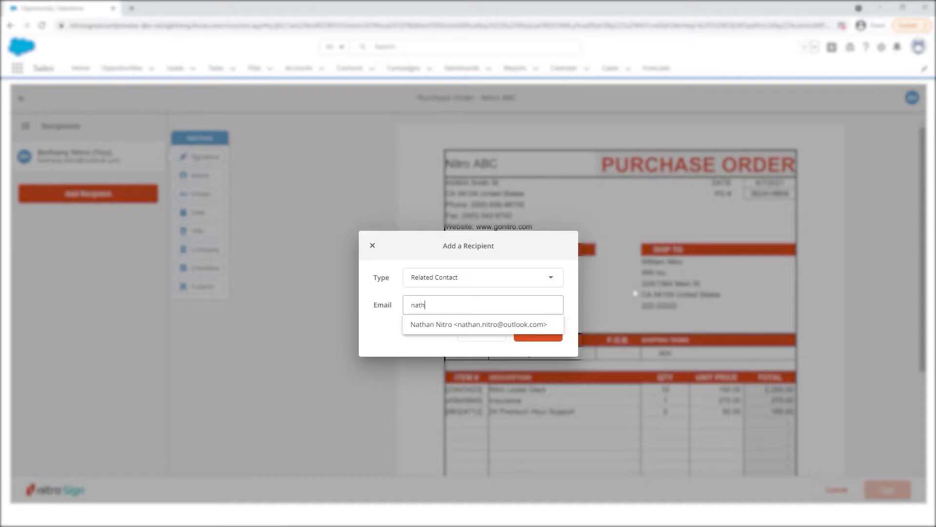
click(547, 325)
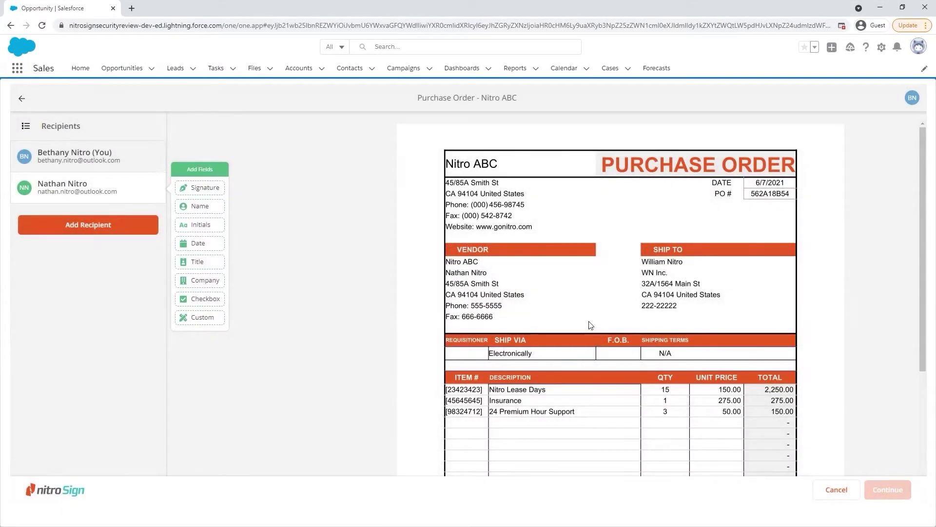
drag(923, 265, 925, 399)
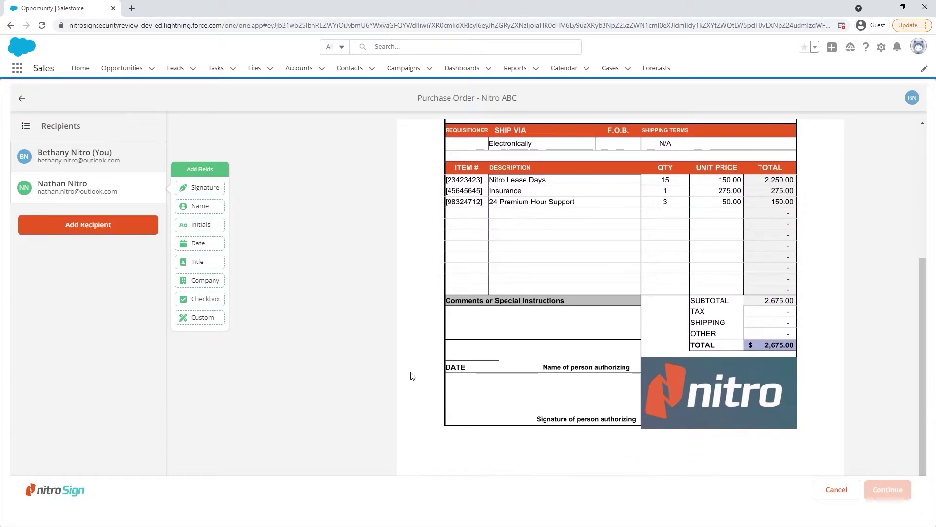
Place date and signature fields on the purchase order's DATE and authorizing signature lines
drag(207, 243, 444, 347)
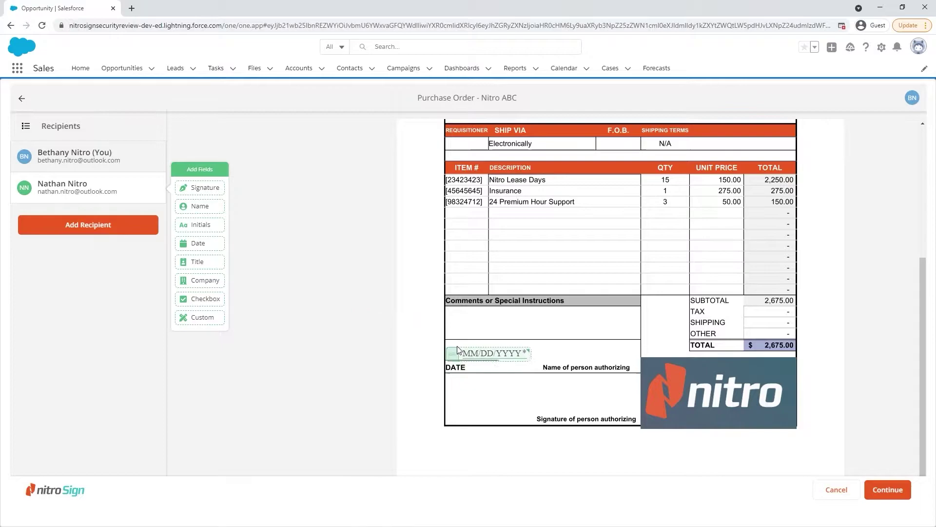
mouse_move(197, 188)
mouse_down()
mouse_move(494, 385)
mouse_move(534, 379)
mouse_up()
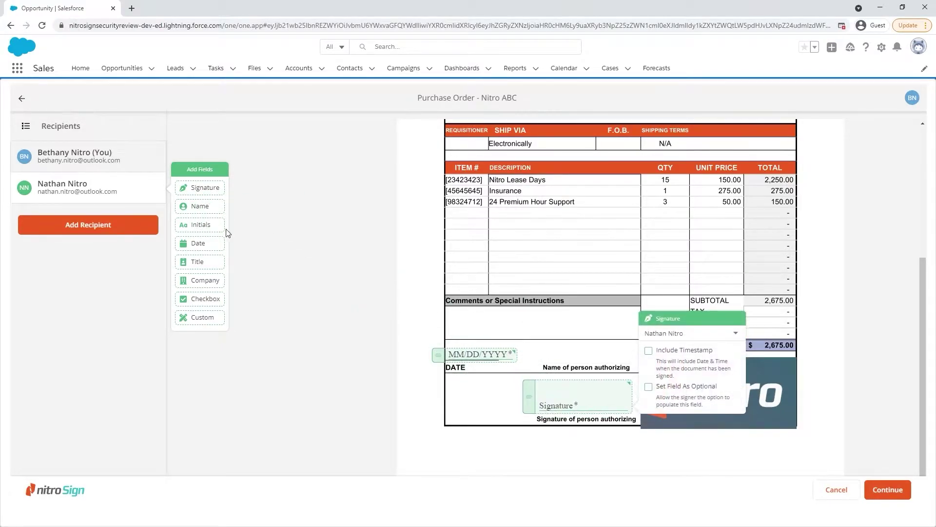
mouse_move(200, 206)
mouse_down()
mouse_move(196, 213)
mouse_move(551, 347)
mouse_up()
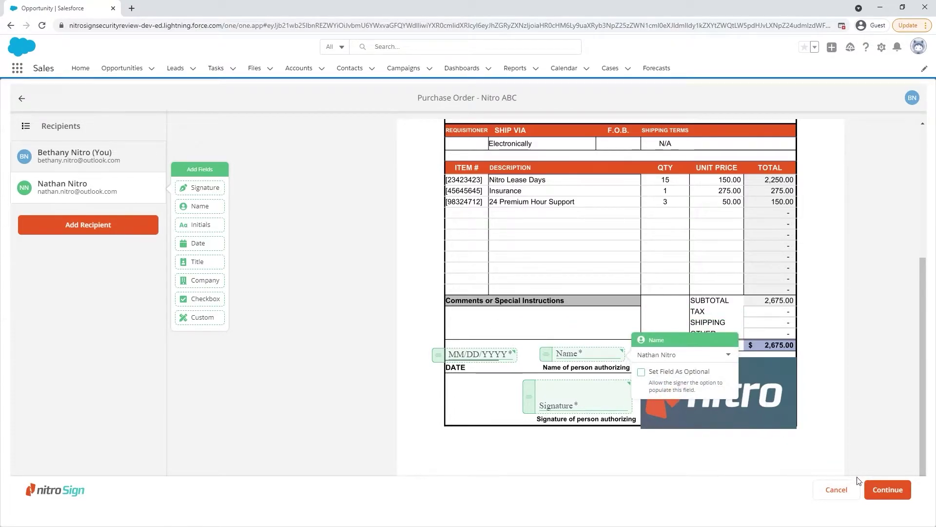
click(888, 489)
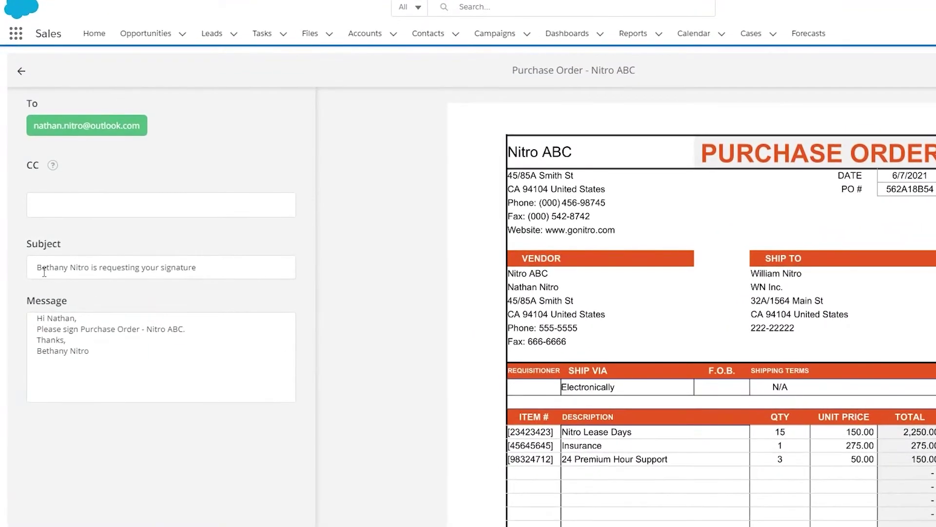
Add a do-not-share note, CC the finance address, send for signature, and return to Salesforce
click(81, 275)
text(ATTENTION:)
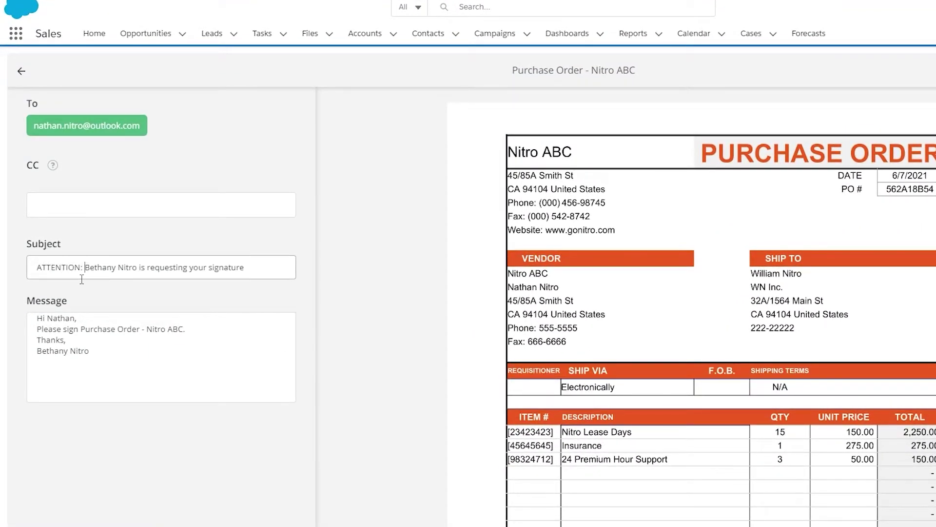
click(116, 360)
text(lease do not s)
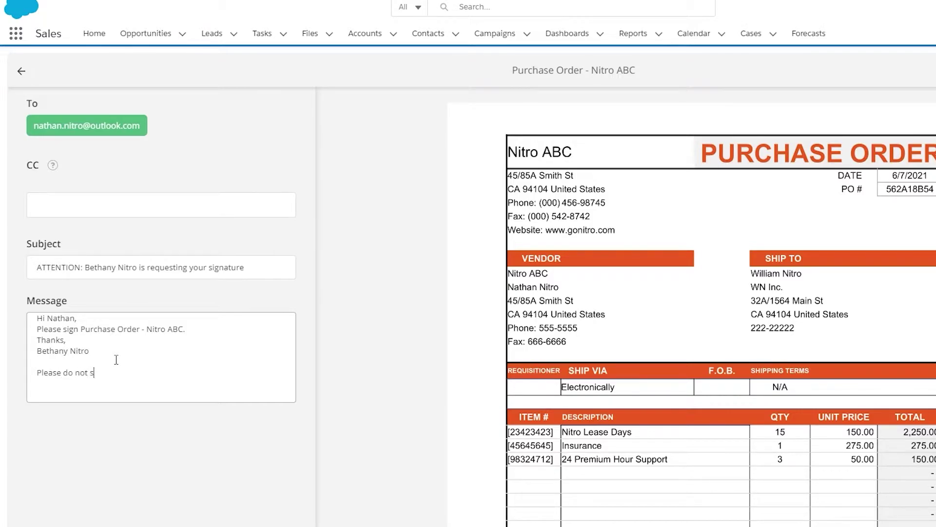
text(hare.)
click(76, 206)
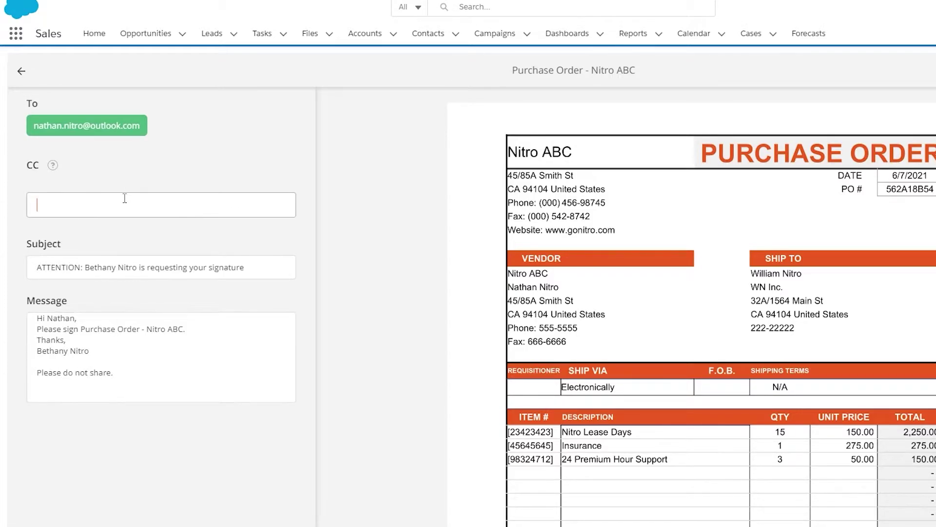
key(Return)
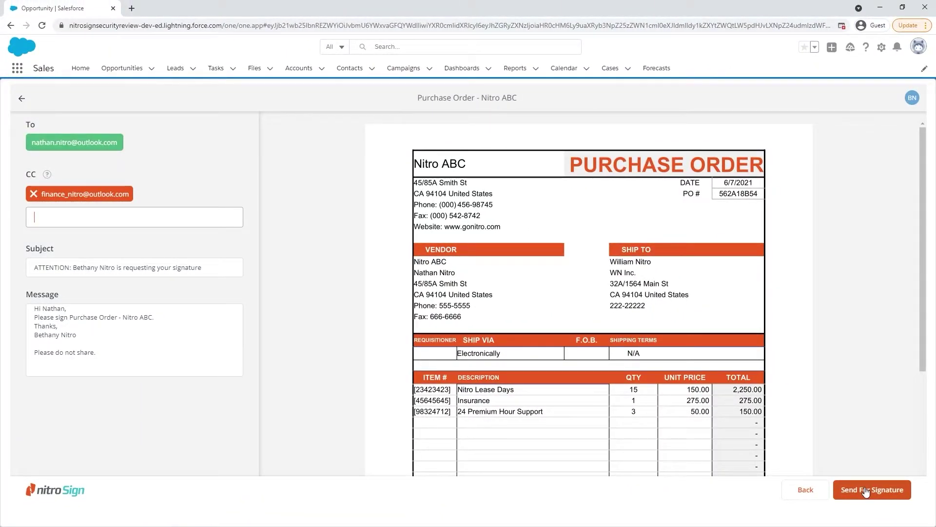
click(865, 490)
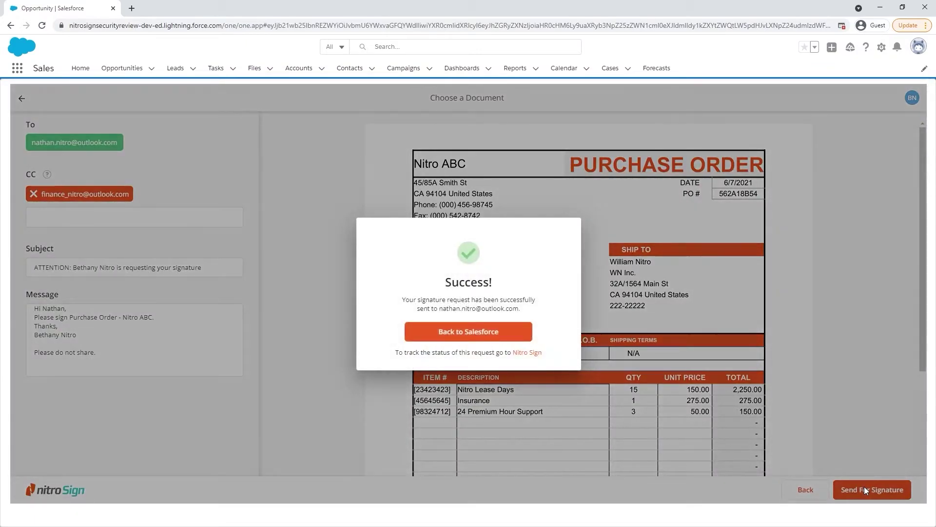
click(459, 331)
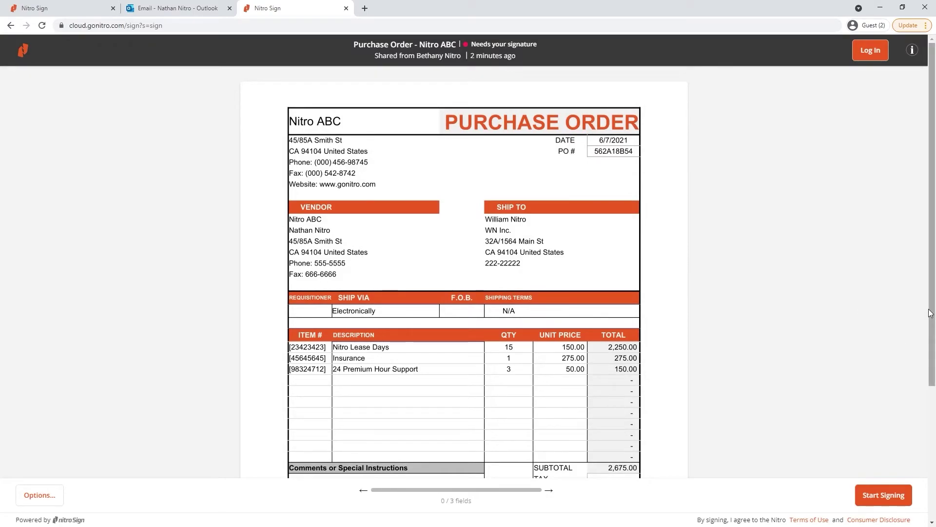
scroll(925, 338, down, 2)
scroll(924, 339, down, 2)
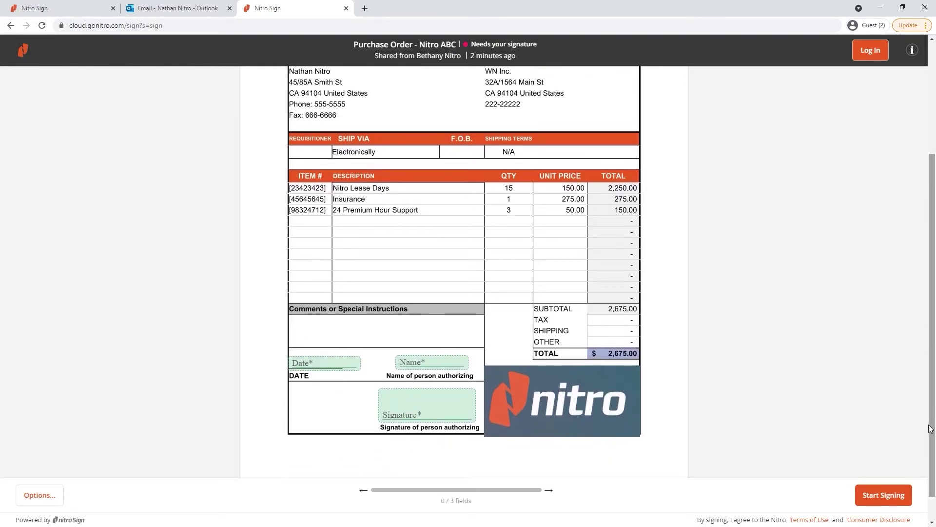
Sign the purchase order with an auto-filled date, Nathan's name and his existing saved signature
click(885, 486)
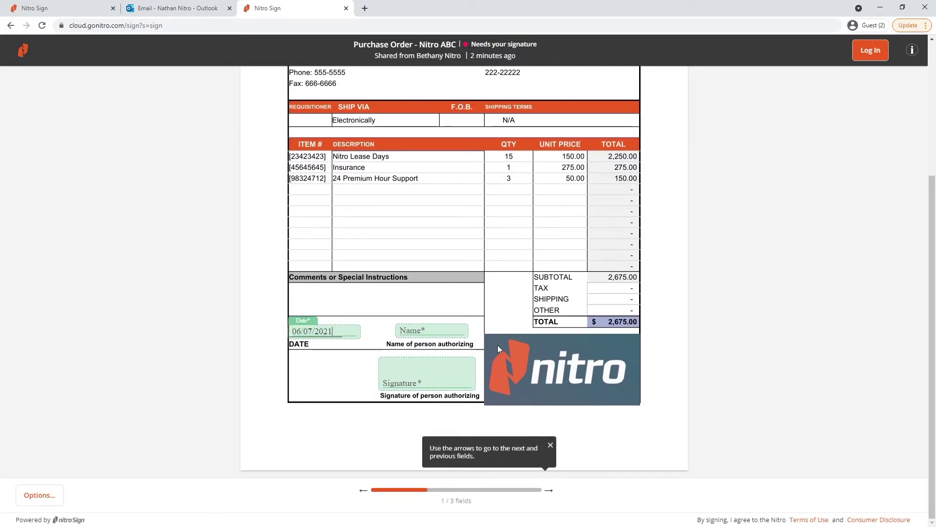
click(441, 334)
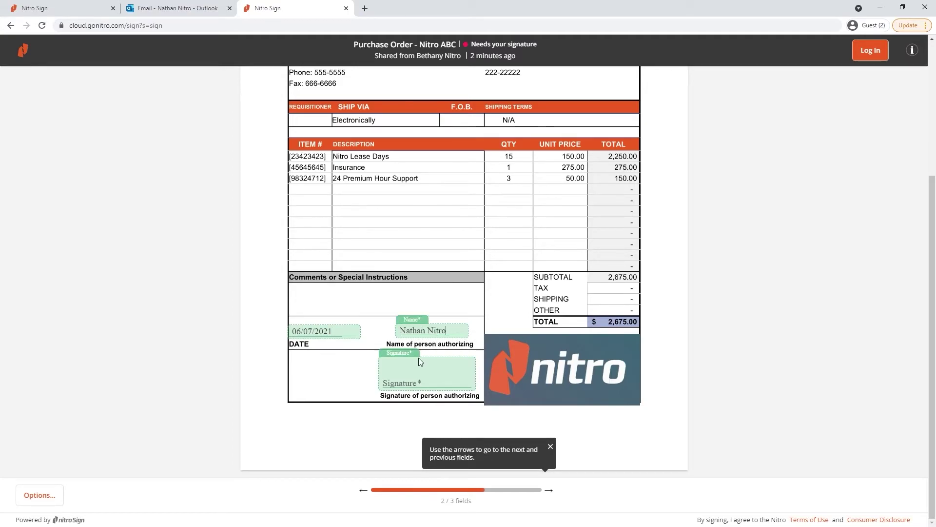
click(390, 377)
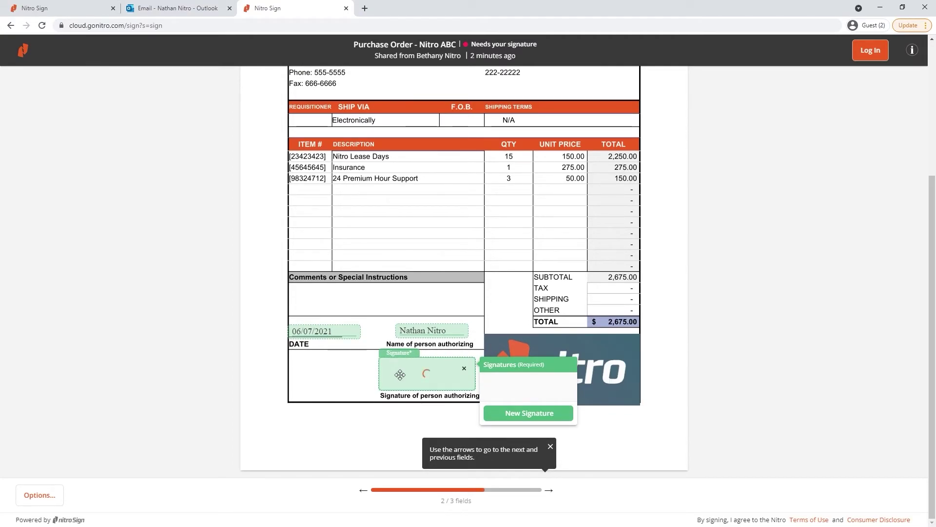
click(523, 411)
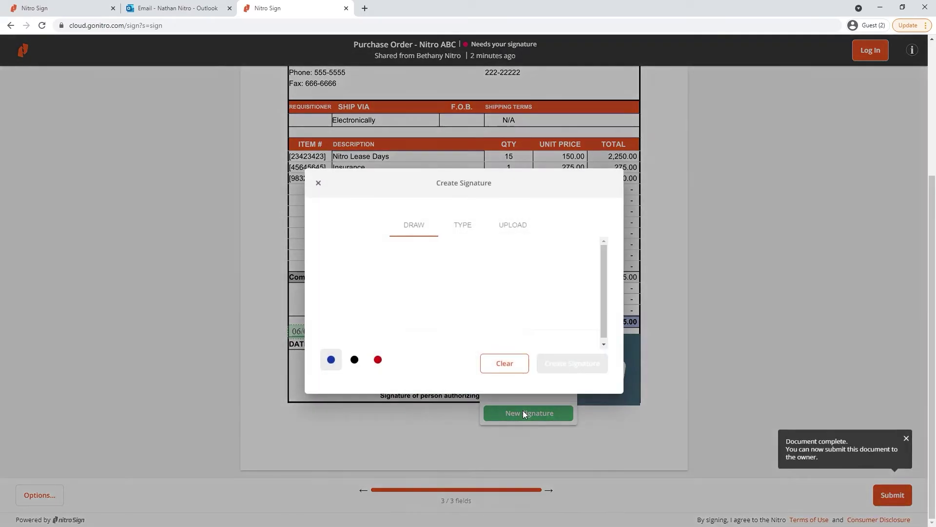
click(463, 224)
click(512, 223)
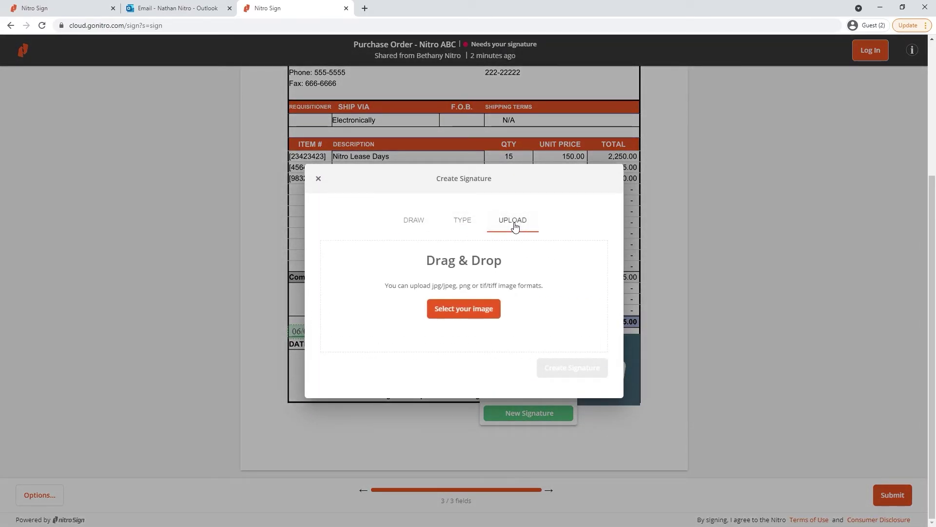
click(319, 179)
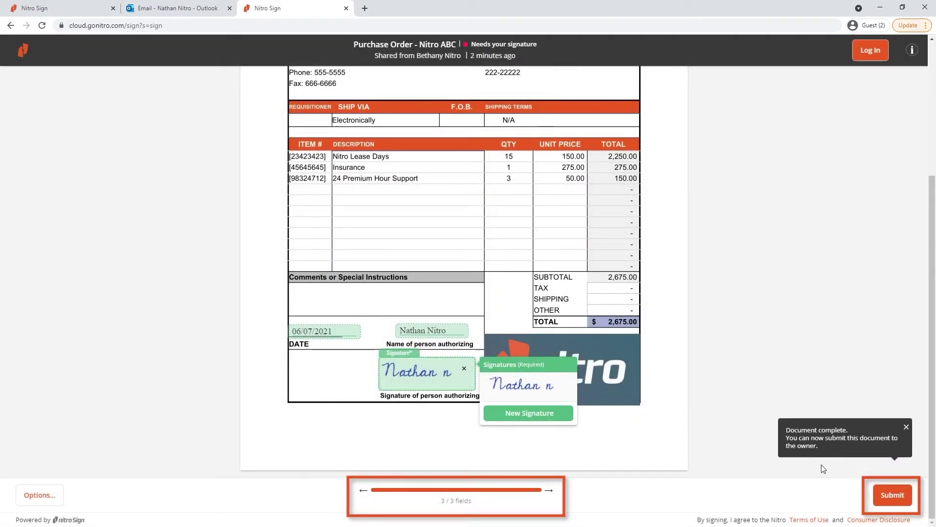
Submit the signed document and preview Purchase Order - Nitro ABC_SIGNED from the opportunity's attachments
click(891, 495)
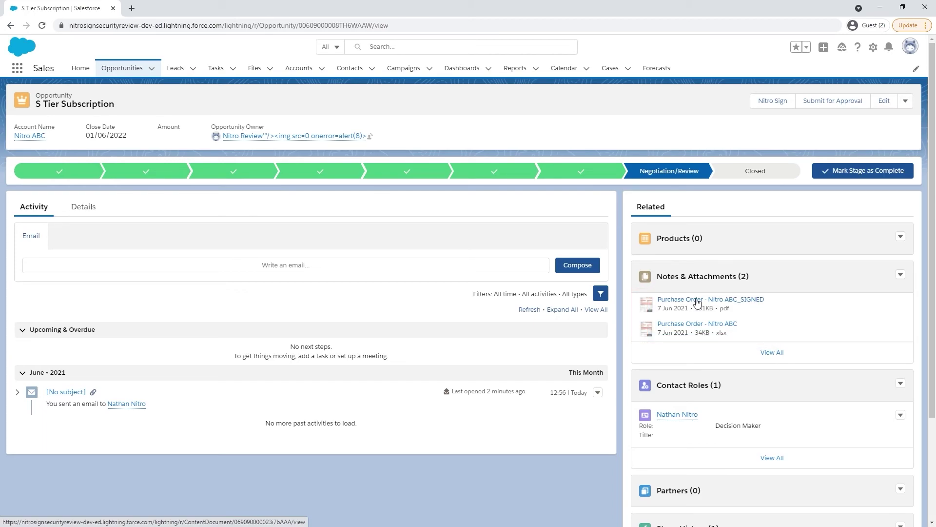
click(696, 299)
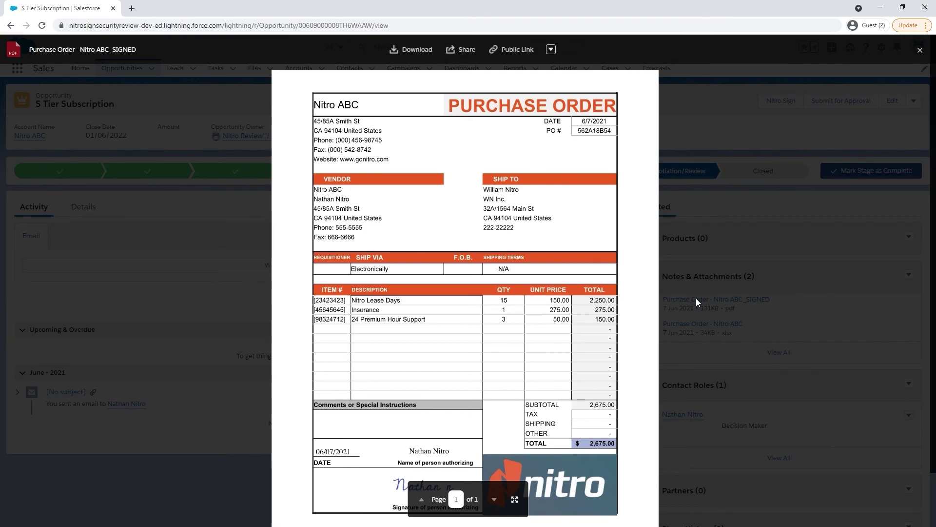